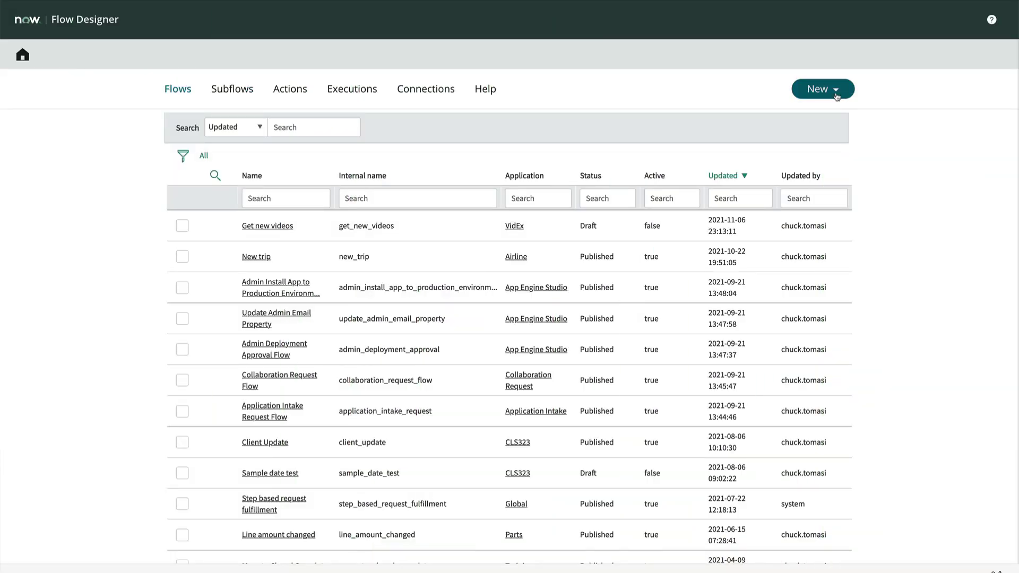
- Create a new flow named 'Create new CLS video' with a pasted description and submit it
click(836, 96)
click(828, 116)
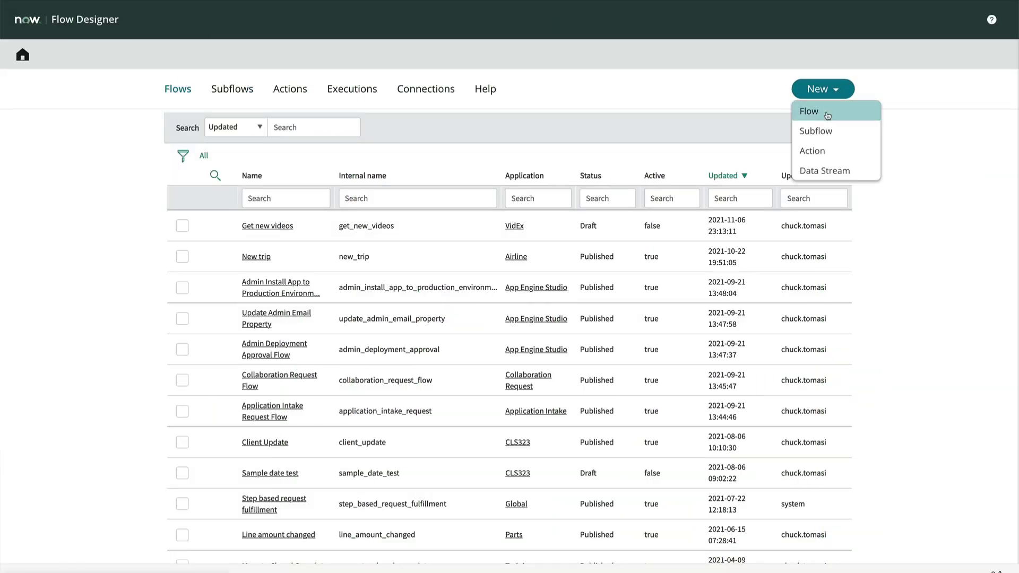
text(Create new CLS video)
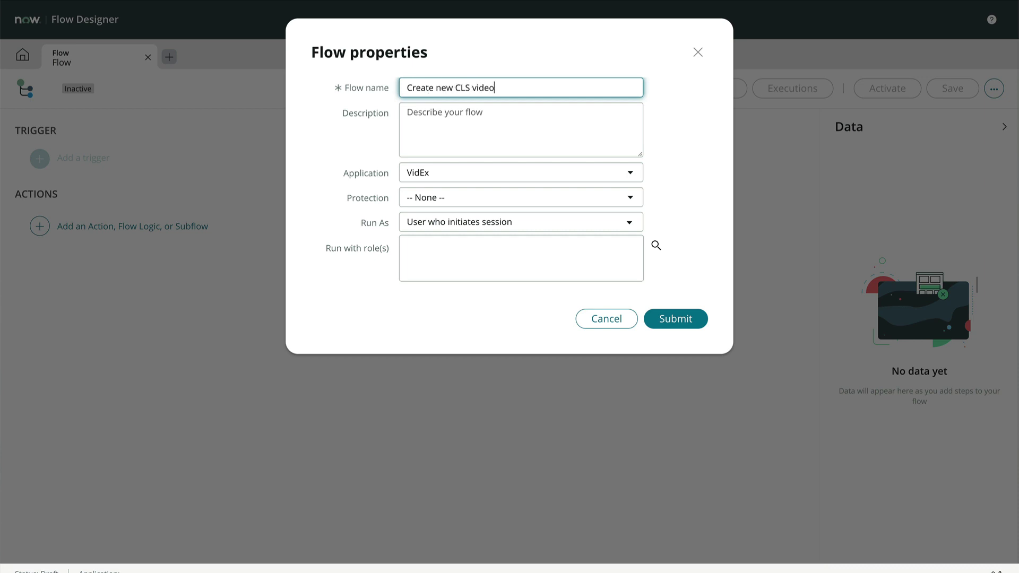
key(Tab)
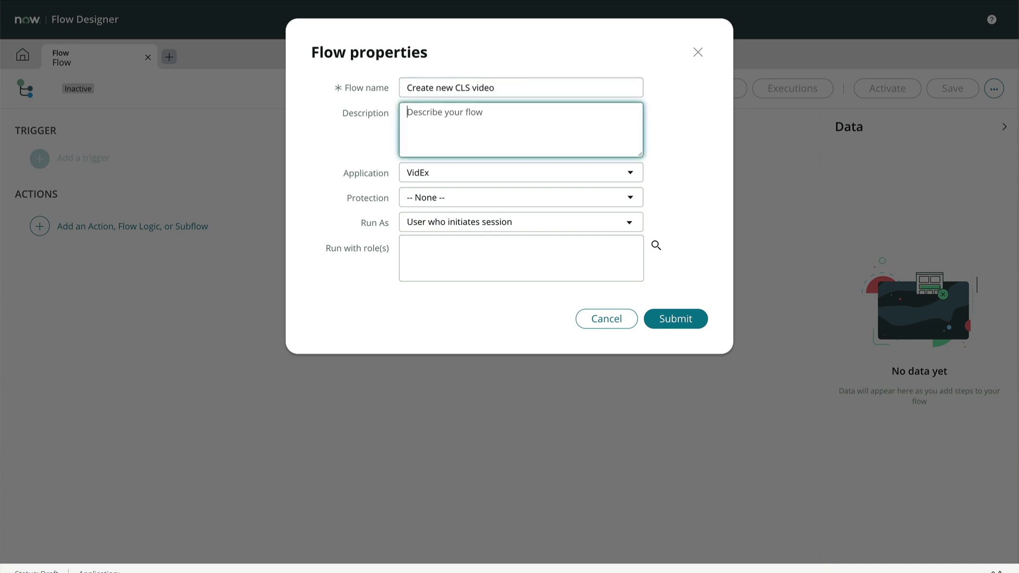
text(Triggered from an inbound REST request)
click(676, 318)
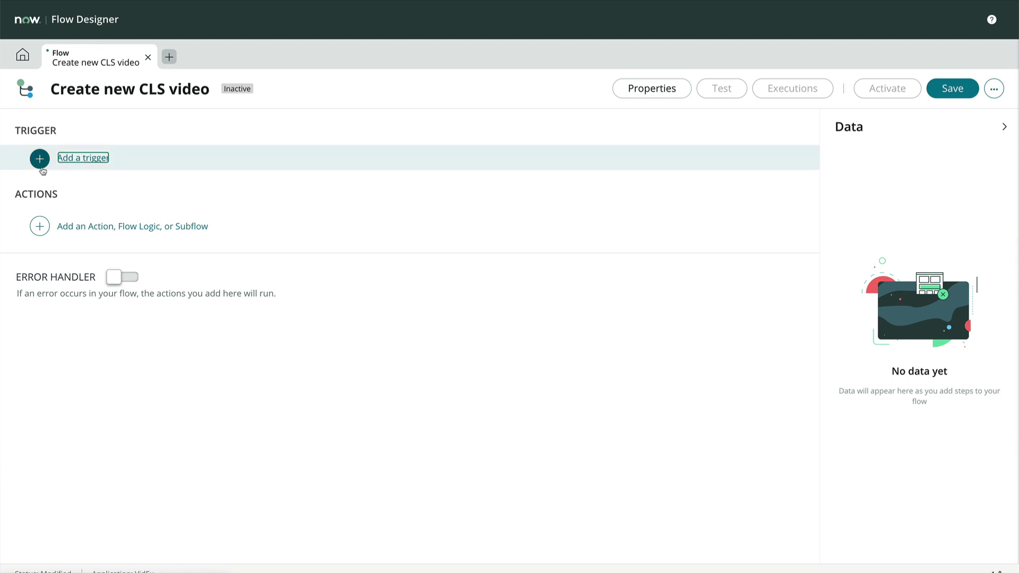
- Add a REST API - Asynchronous trigger that accepts POST requests
click(40, 159)
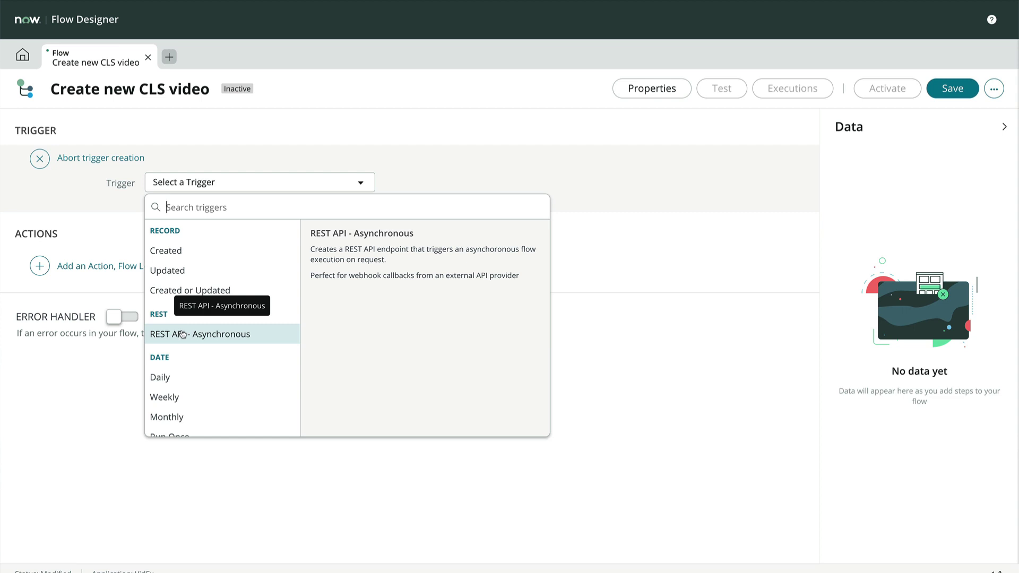
click(183, 334)
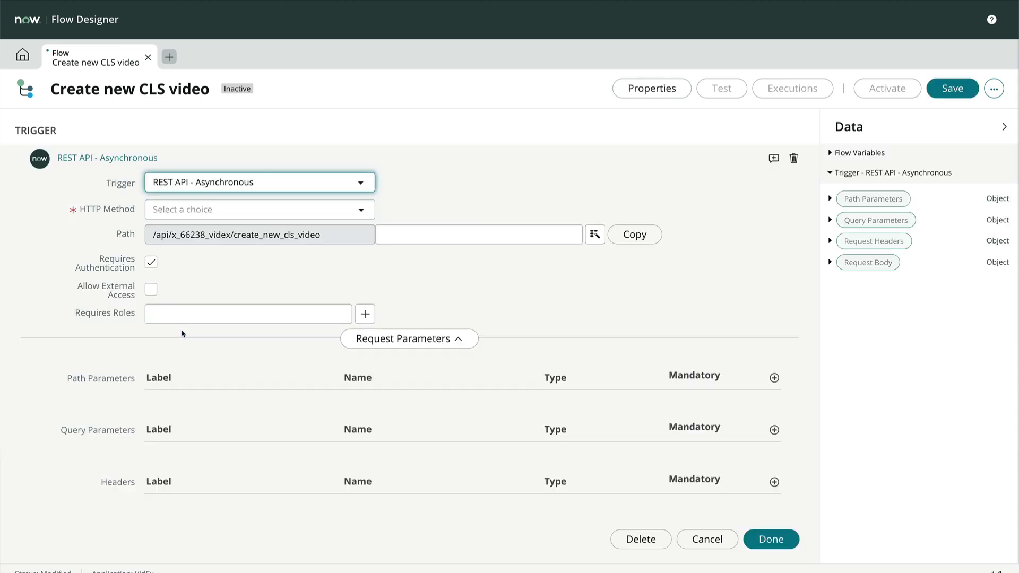
click(350, 209)
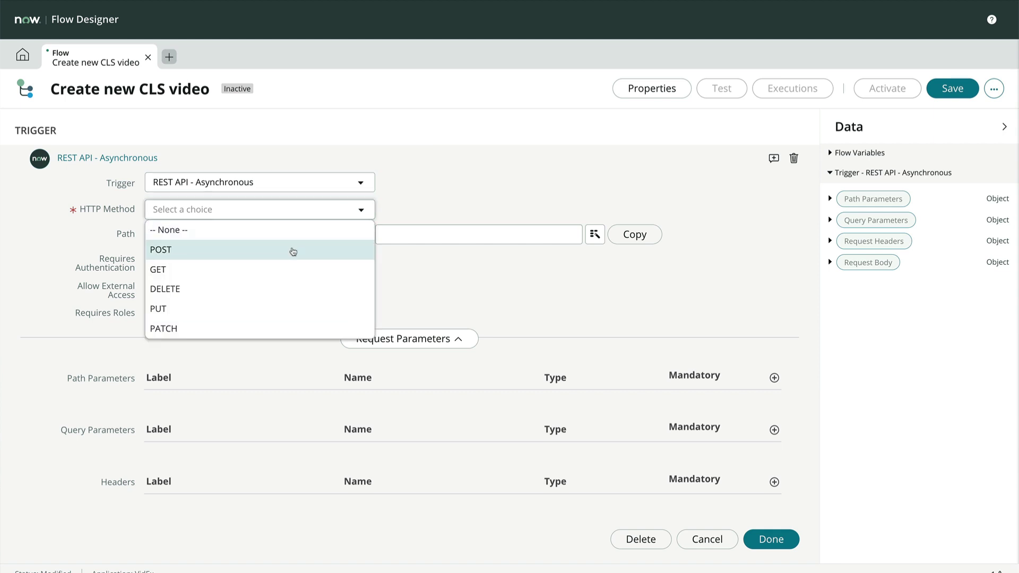
click(293, 251)
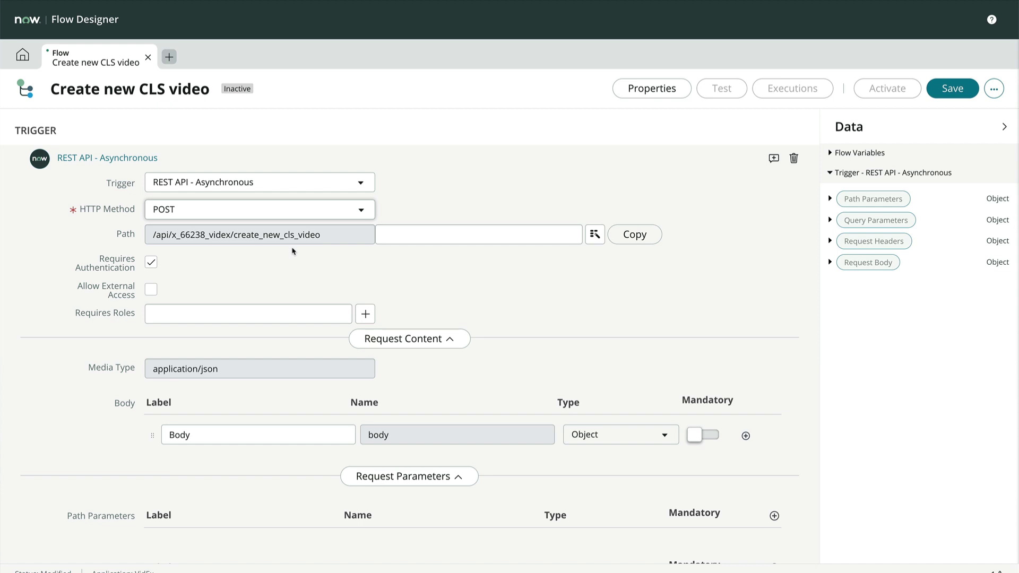
click(151, 290)
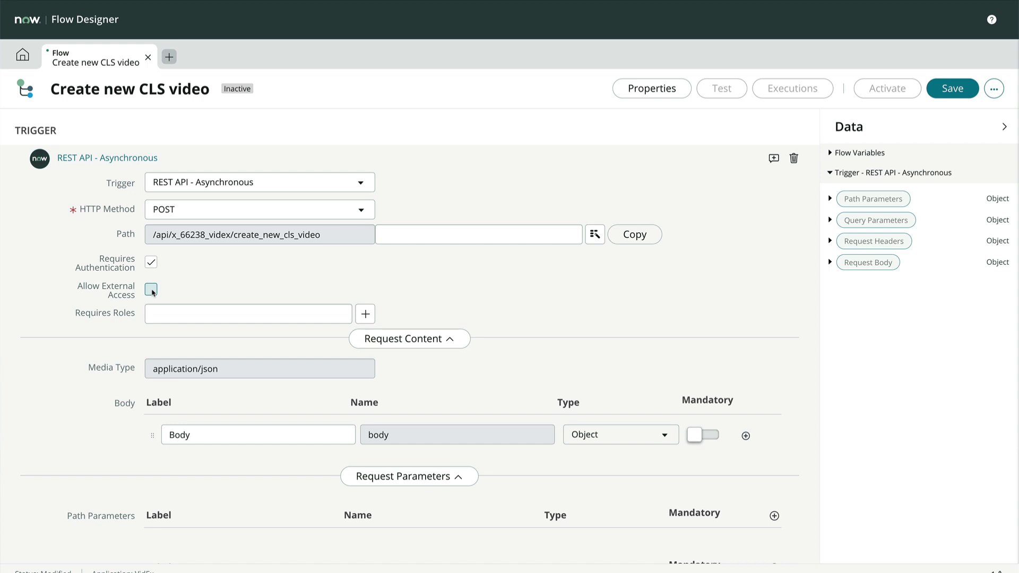
click(365, 314)
click(360, 350)
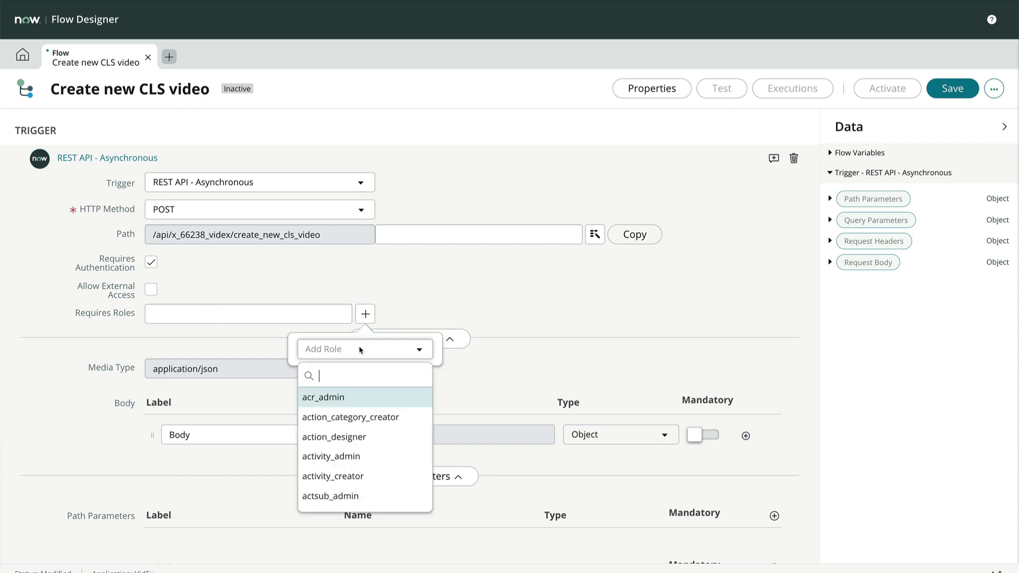
click(408, 298)
scroll(407, 303, down, 1)
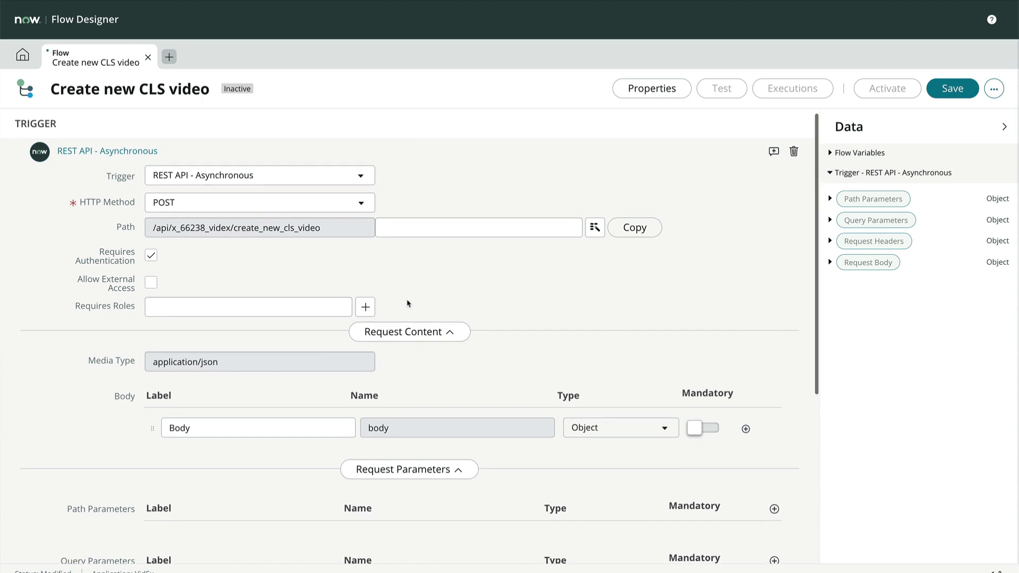
scroll(408, 303, down, 3)
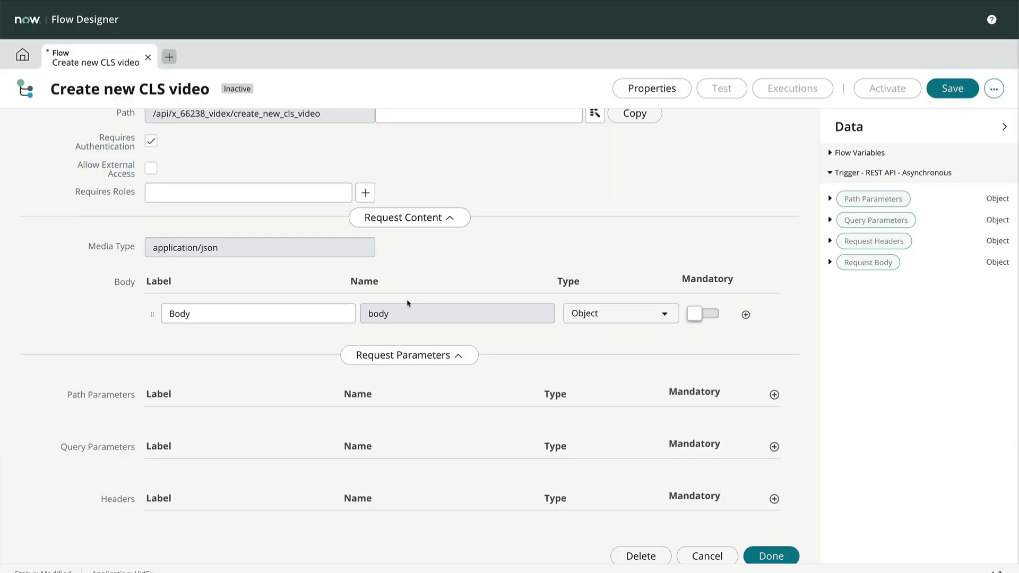
- Add three request Body fields named title, channel_id and video_id
click(746, 314)
click(746, 315)
click(746, 315)
click(250, 343)
text(title)
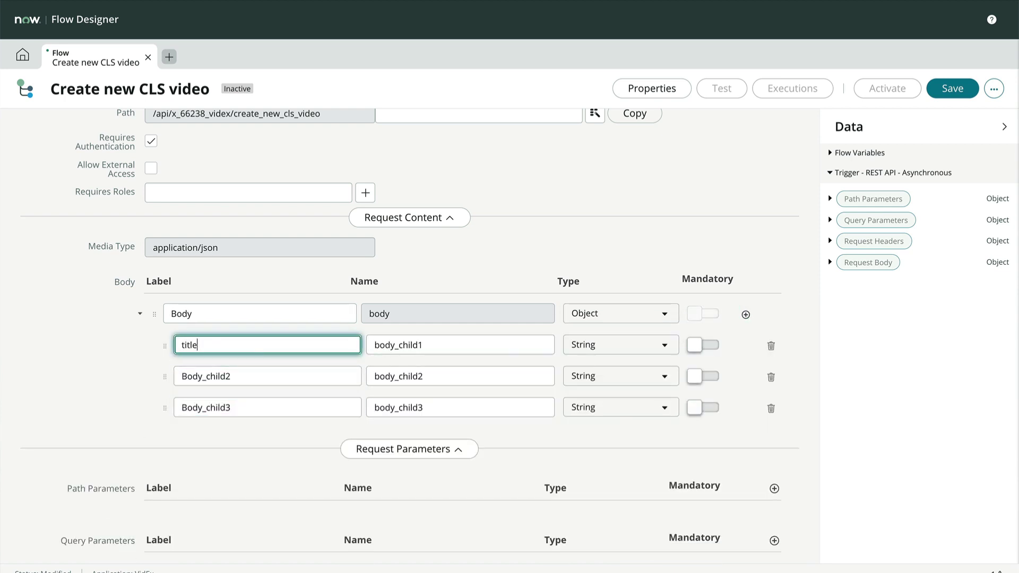
click(242, 379)
text(channel_id)
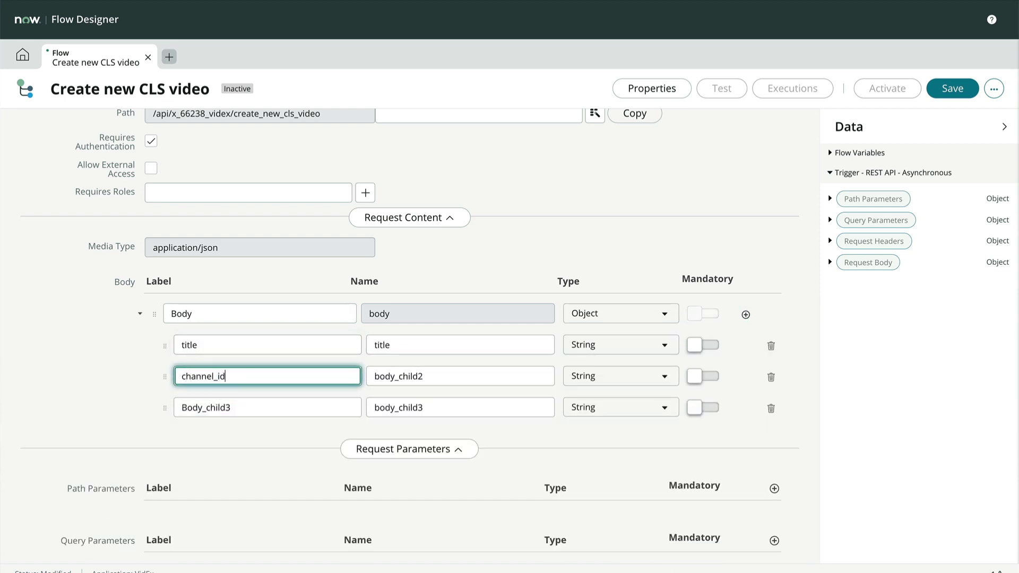
click(246, 409)
text(video_id)
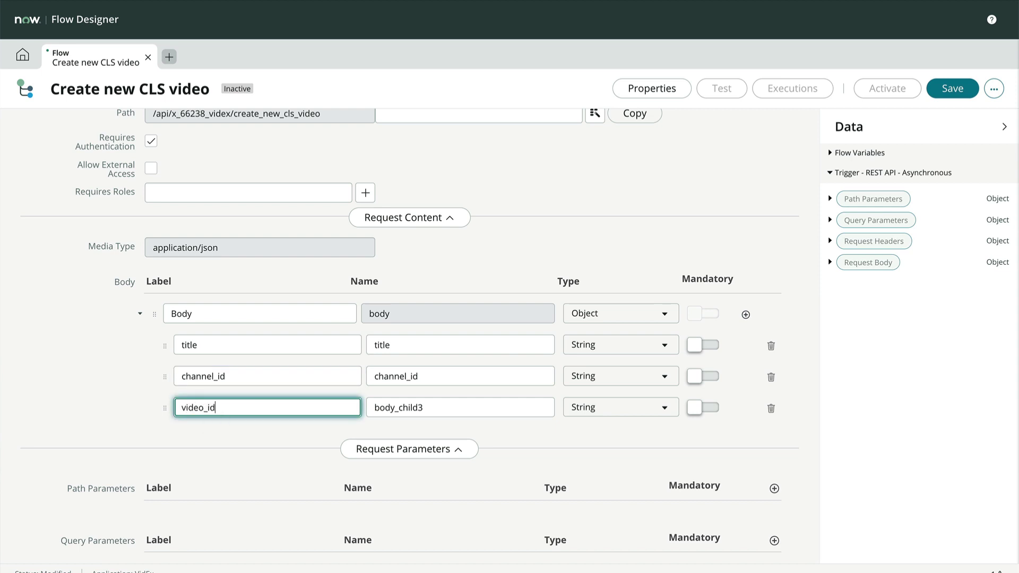
- Add a path parameter labelled 'Parent' to the request
scroll(246, 408, down, 4)
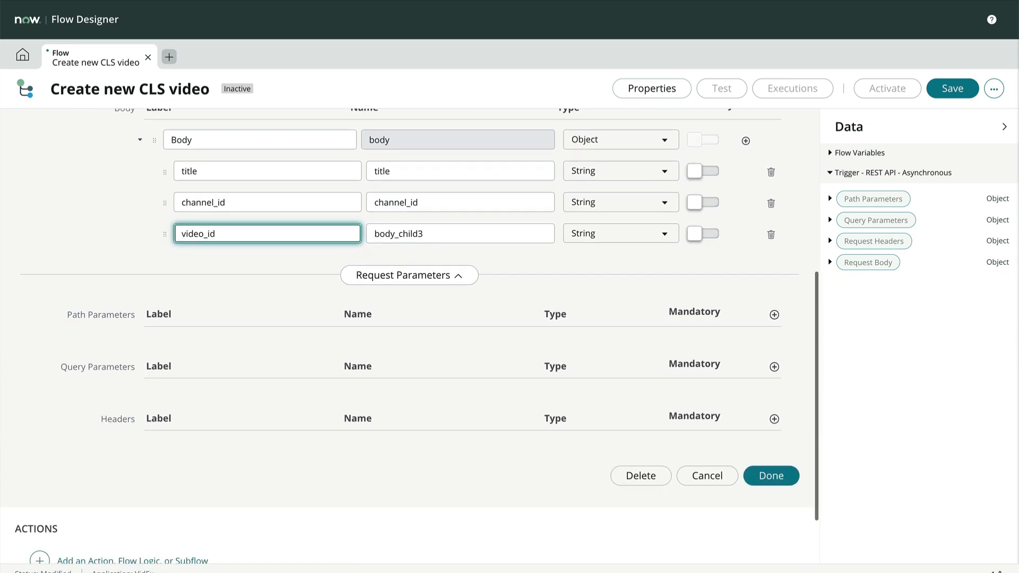
click(774, 315)
key(ctrl+a)
text(Parent)
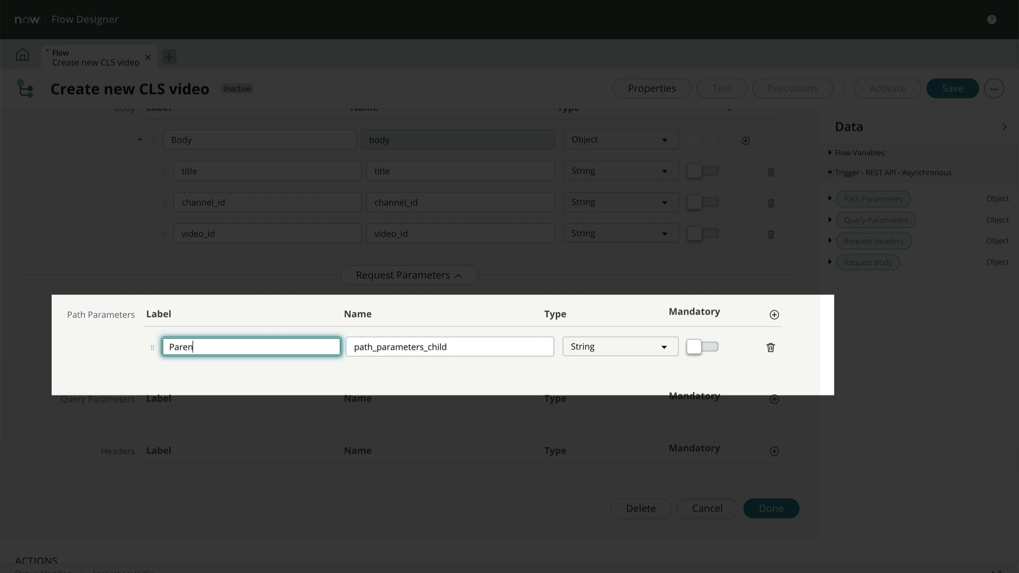
key(Tab)
key(Tab)
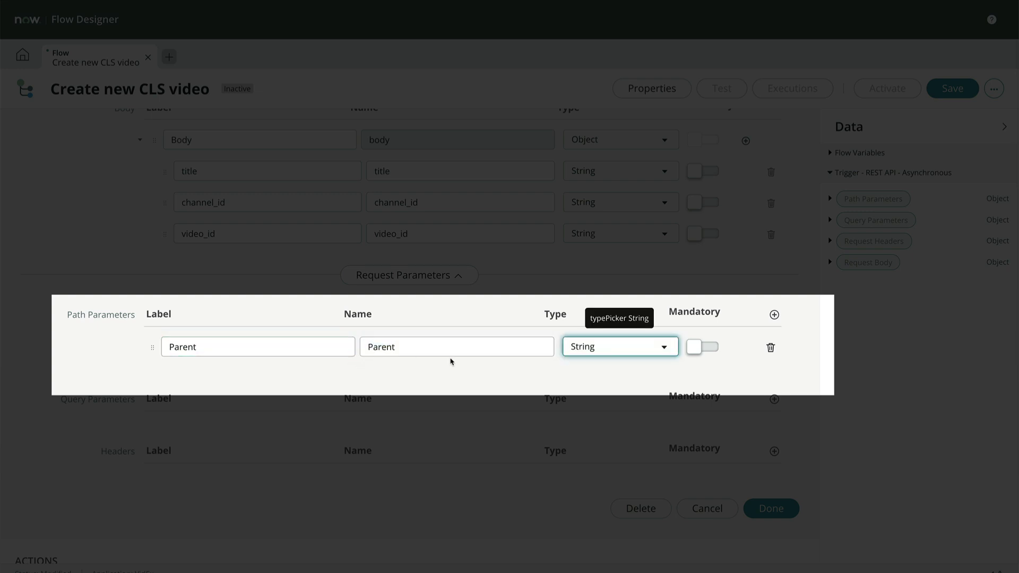
- Insert the Parent path parameter pill into the endpoint path
scroll(451, 362, up, 2)
scroll(450, 362, up, 4)
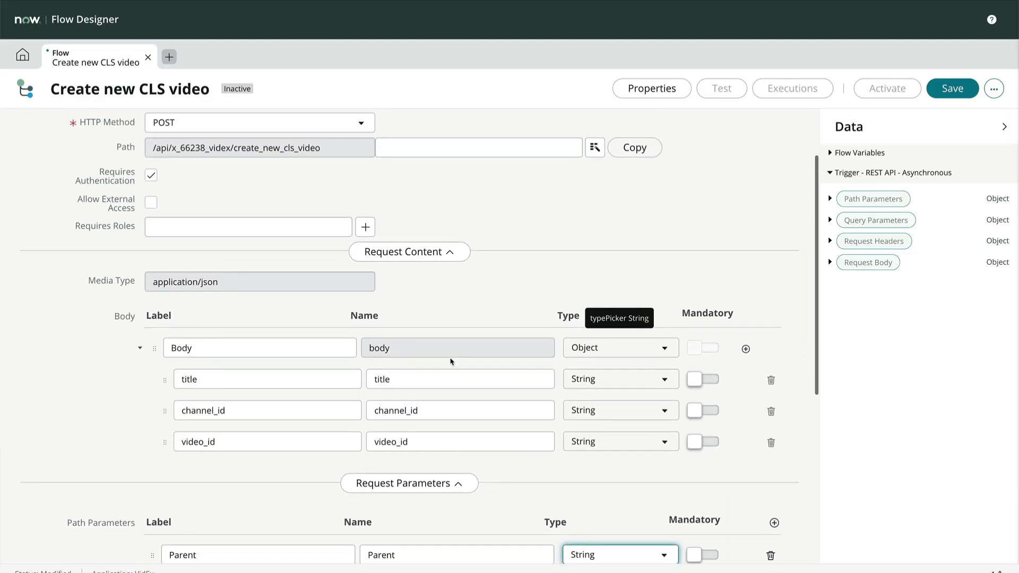
click(595, 198)
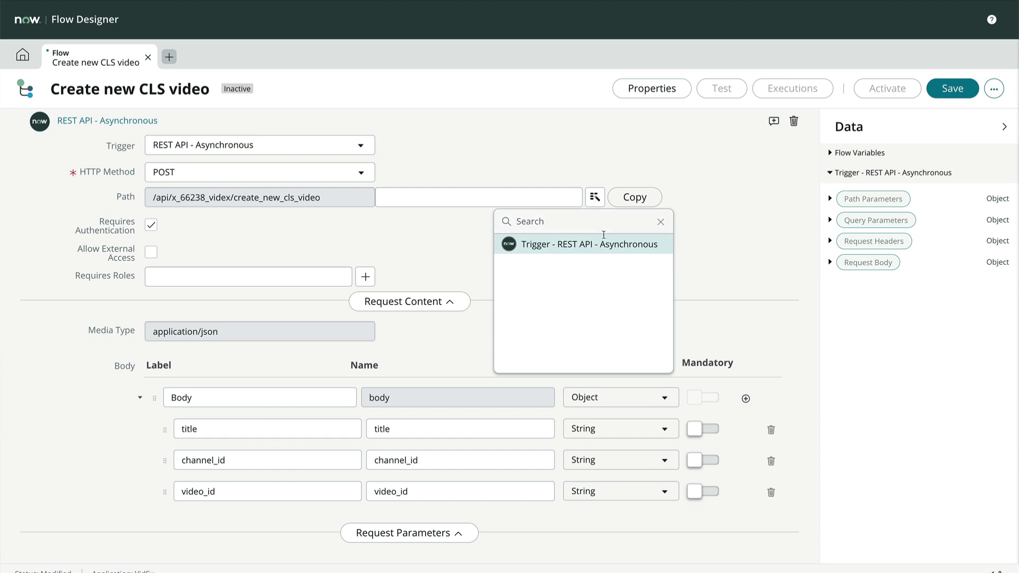
click(621, 245)
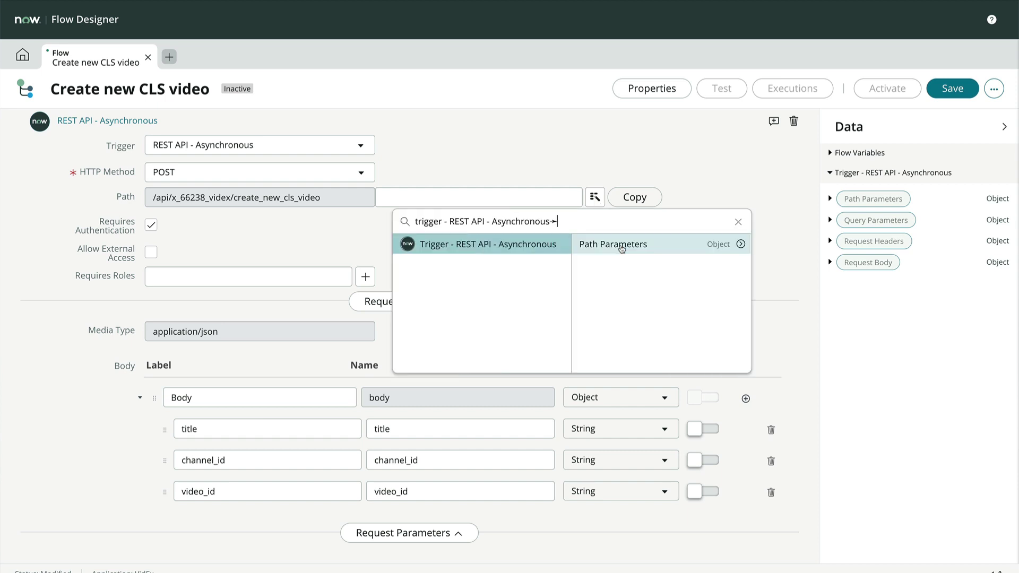
click(741, 244)
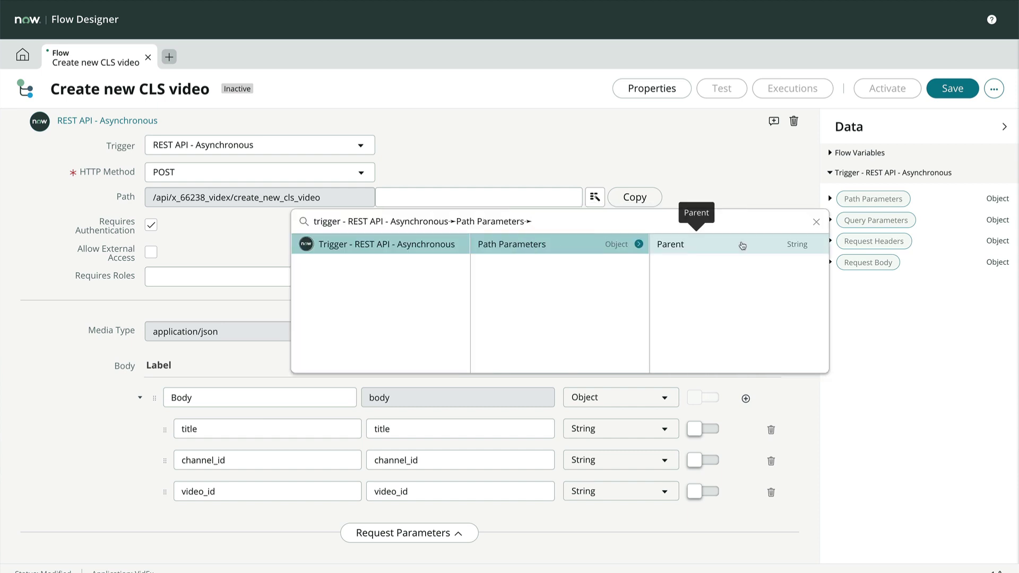
click(742, 246)
scroll(656, 250, down, 5)
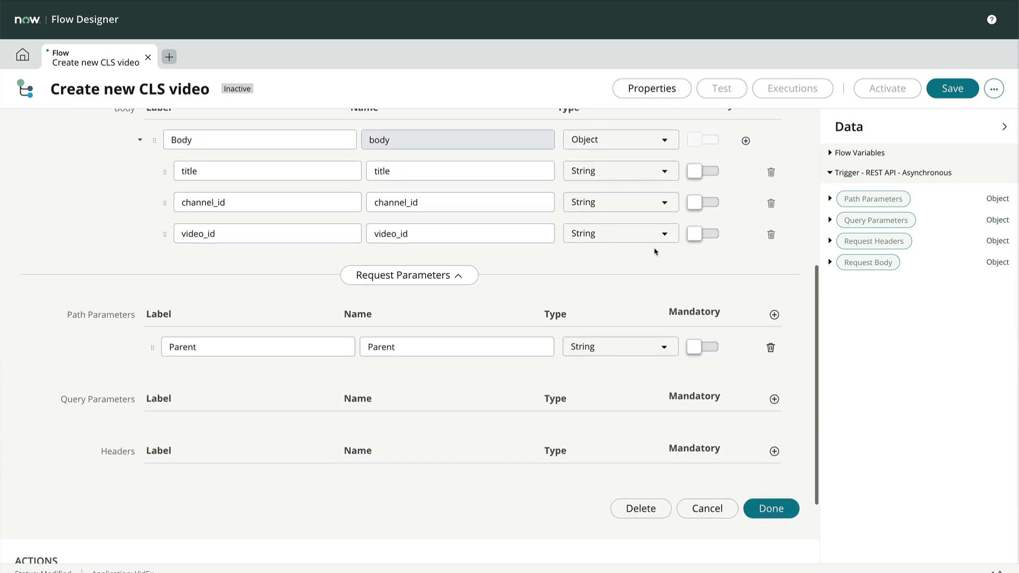
scroll(656, 252, down, 1)
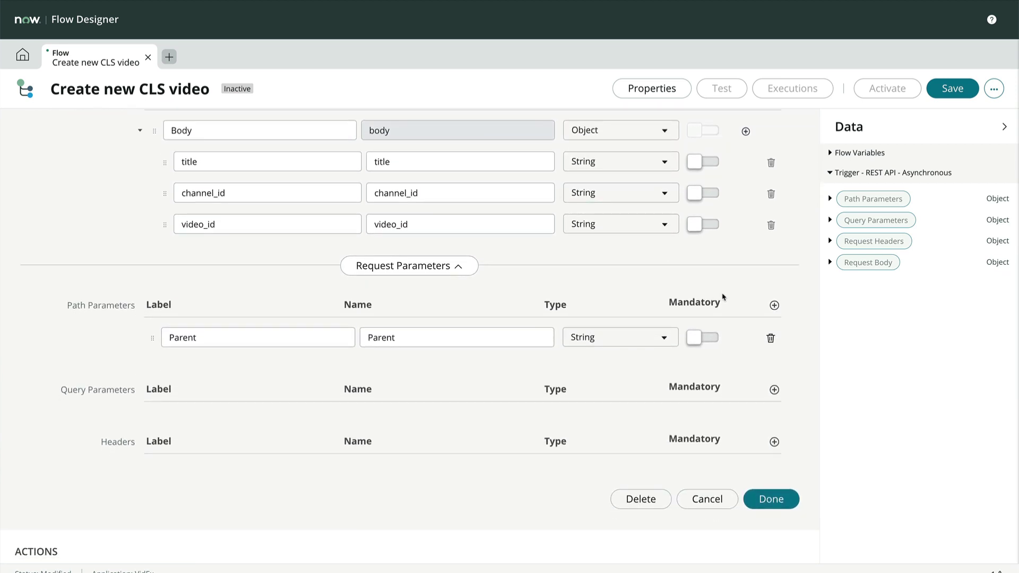
- Remove the Parent path parameter and finish the REST trigger
click(771, 338)
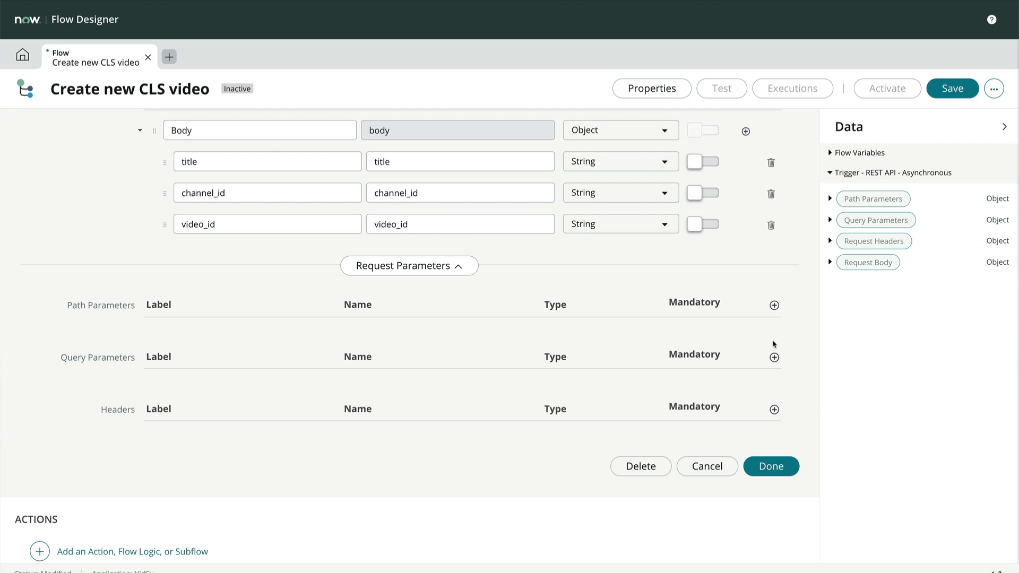
scroll(774, 344, down, 2)
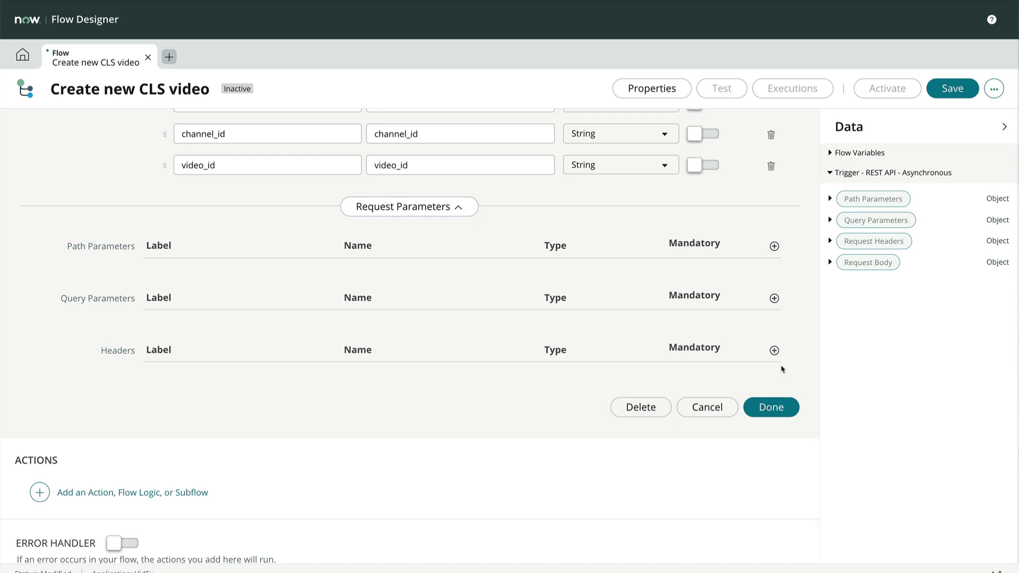
click(771, 406)
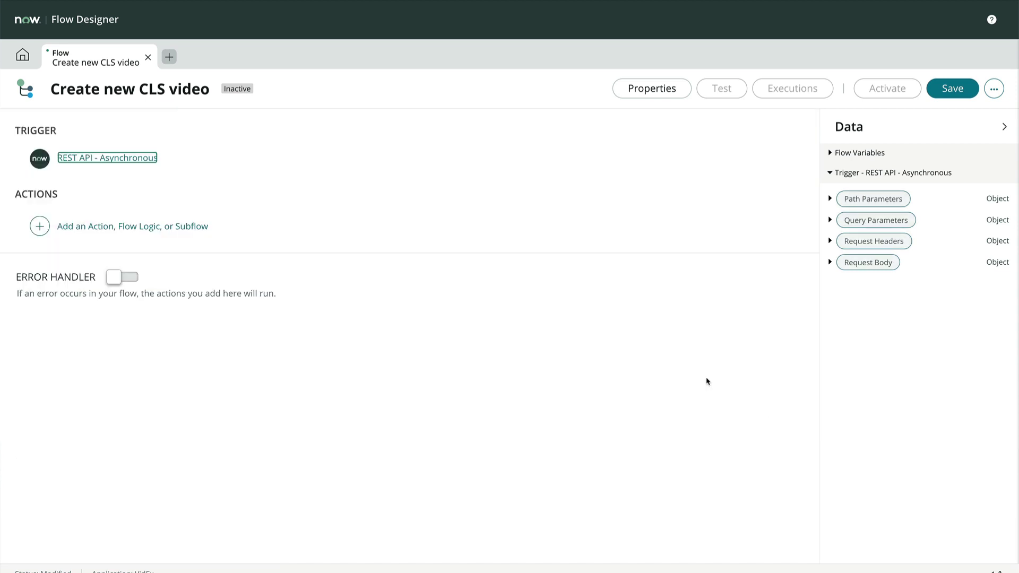
- Add a Create or Update Record action on the CLS table
click(40, 226)
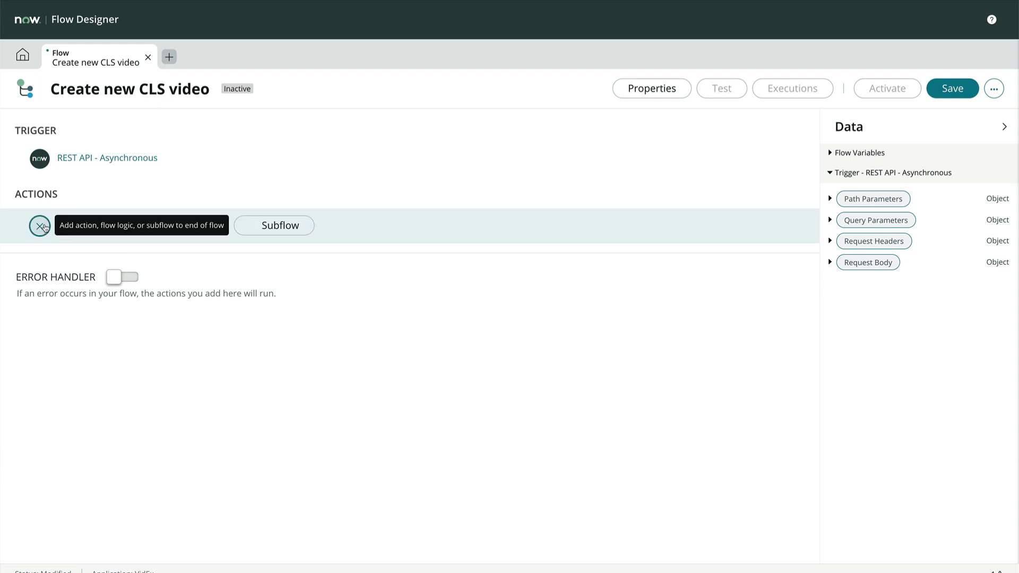
click(99, 227)
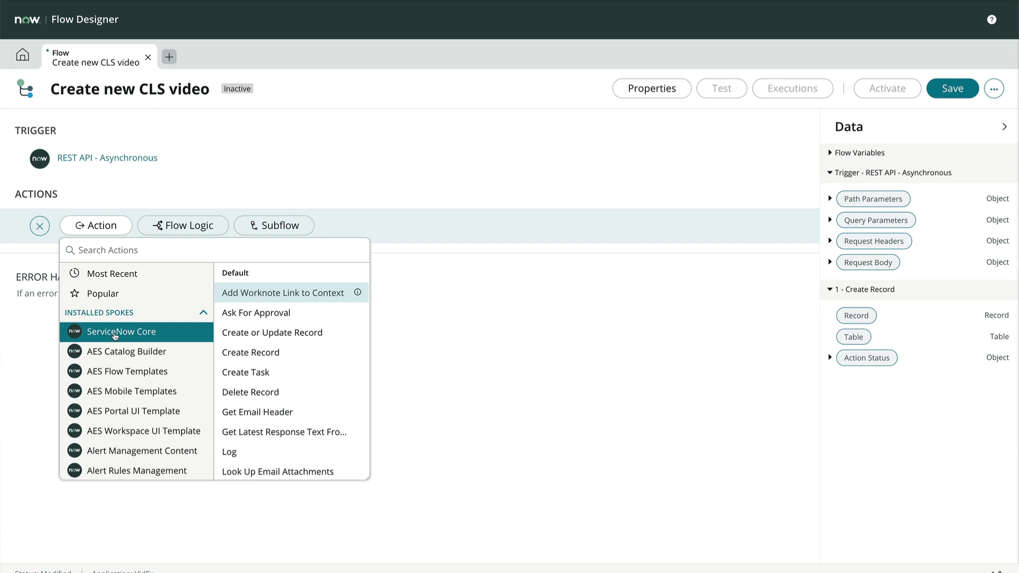
click(276, 335)
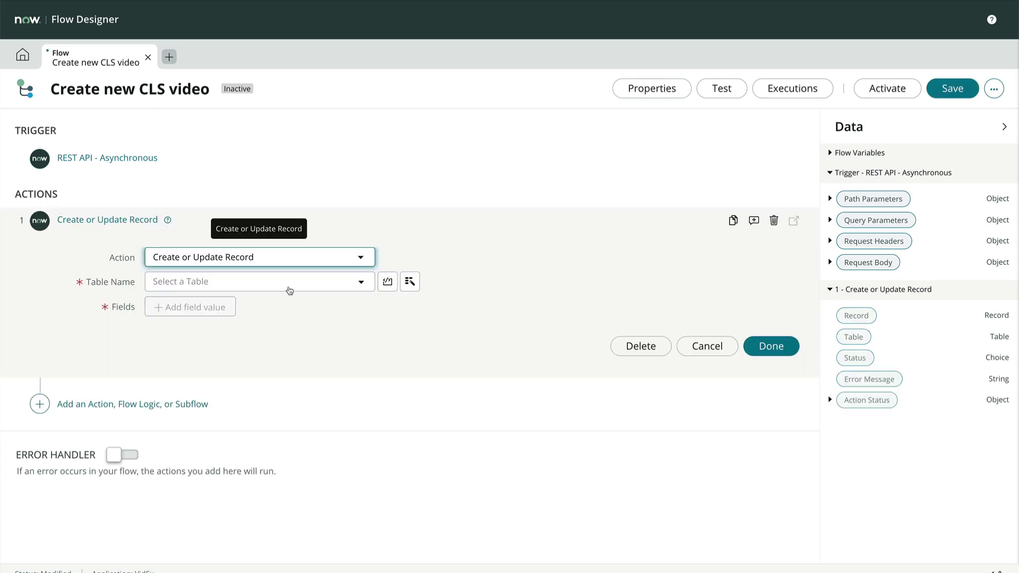
click(239, 281)
text(cls)
click(262, 370)
- Add field rows for Channel ID, Title and Video Id to the action
click(218, 310)
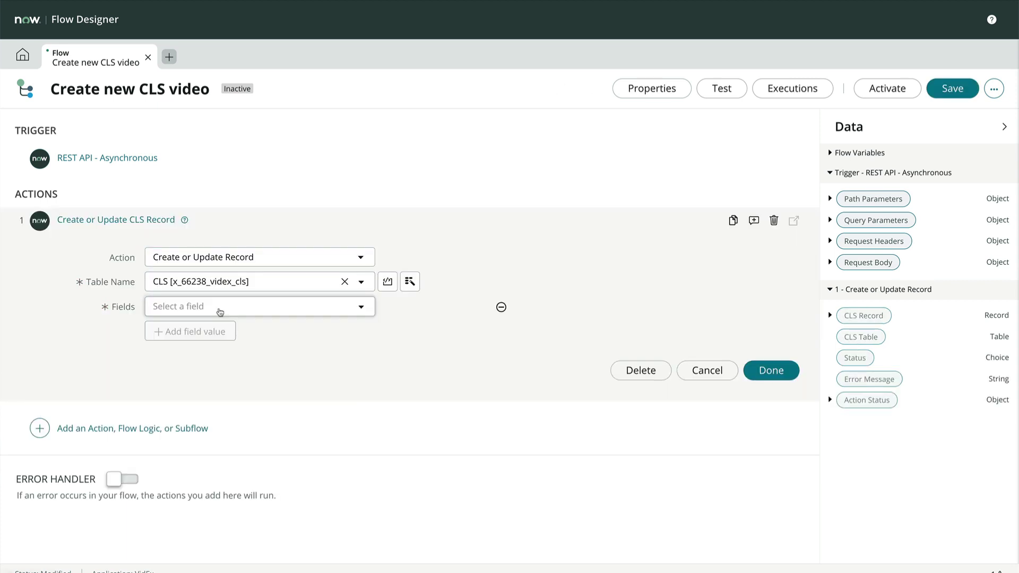
click(218, 306)
click(176, 355)
click(227, 330)
click(228, 331)
scroll(232, 462, down, 3)
click(223, 406)
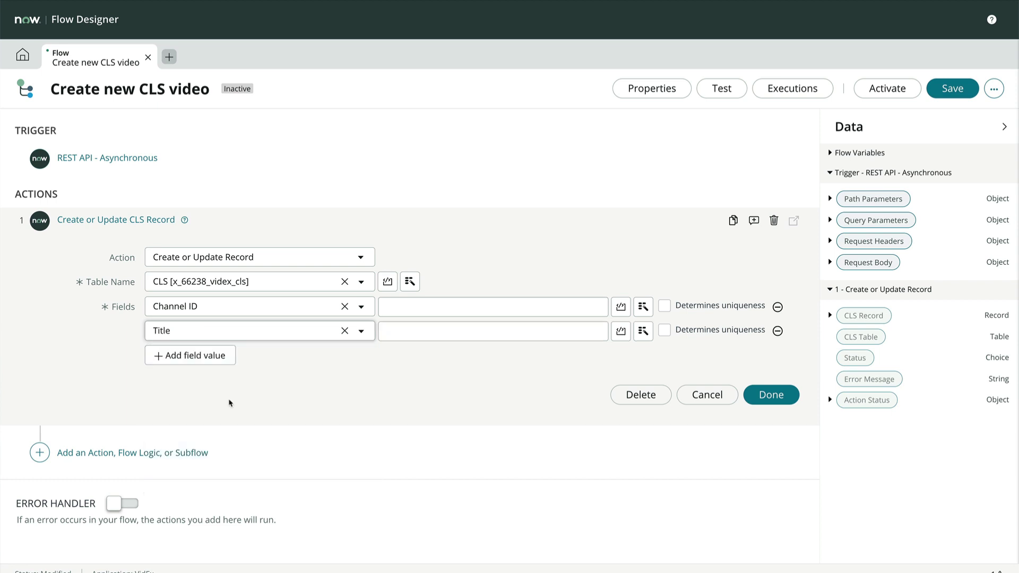
click(205, 356)
click(223, 355)
scroll(244, 485, down, 3)
click(243, 506)
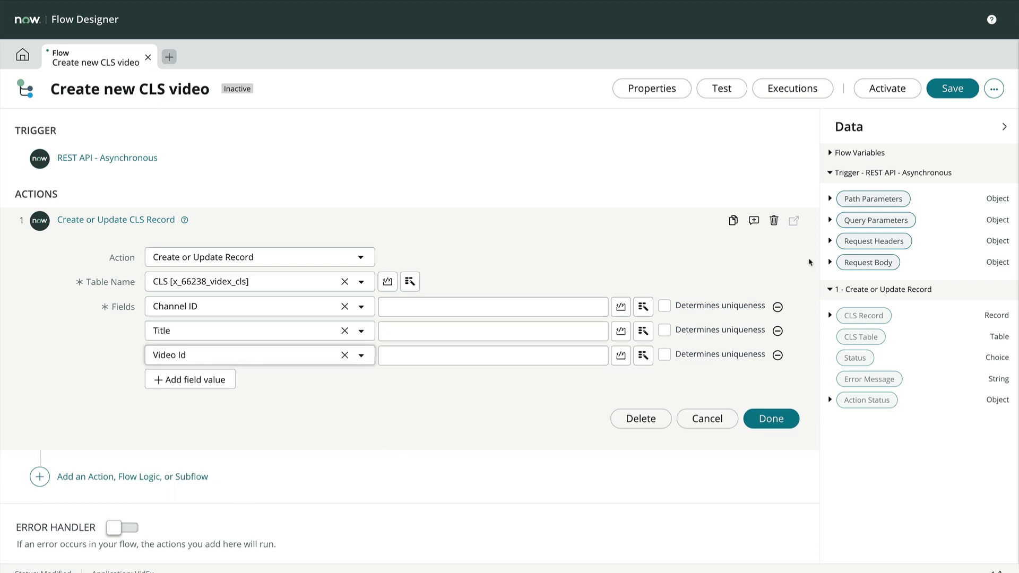
- Map the Body title, channel_id and video_id pills into Title, Channel ID and Video Id
click(831, 263)
drag(859, 283, 584, 332)
drag(870, 305, 568, 309)
click(831, 262)
drag(867, 326, 583, 359)
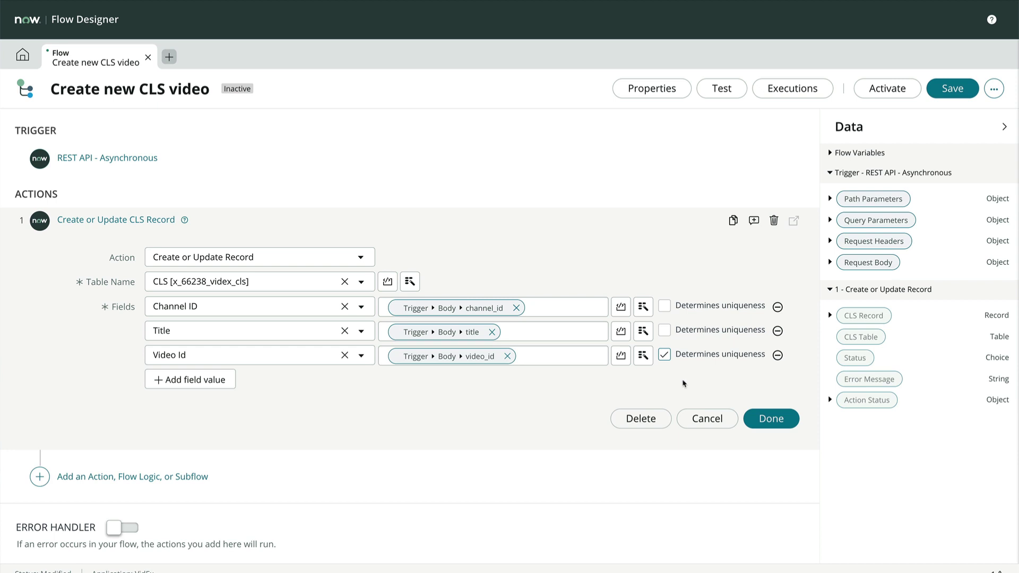
click(772, 420)
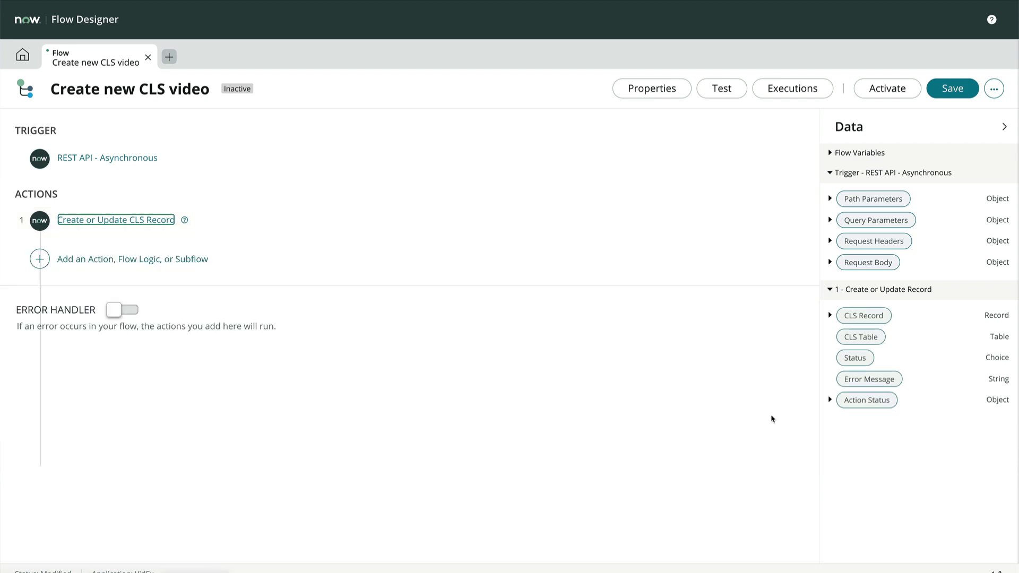
- Save the flow and enter test values: title 'A new video', channel_id 123456, video_id abcdef
click(953, 88)
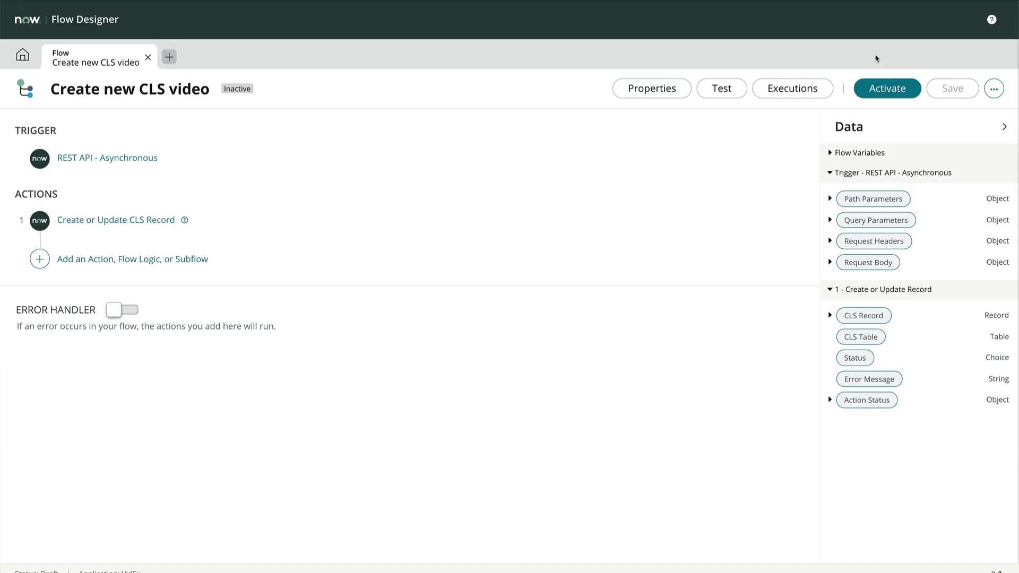
click(725, 88)
text(A)
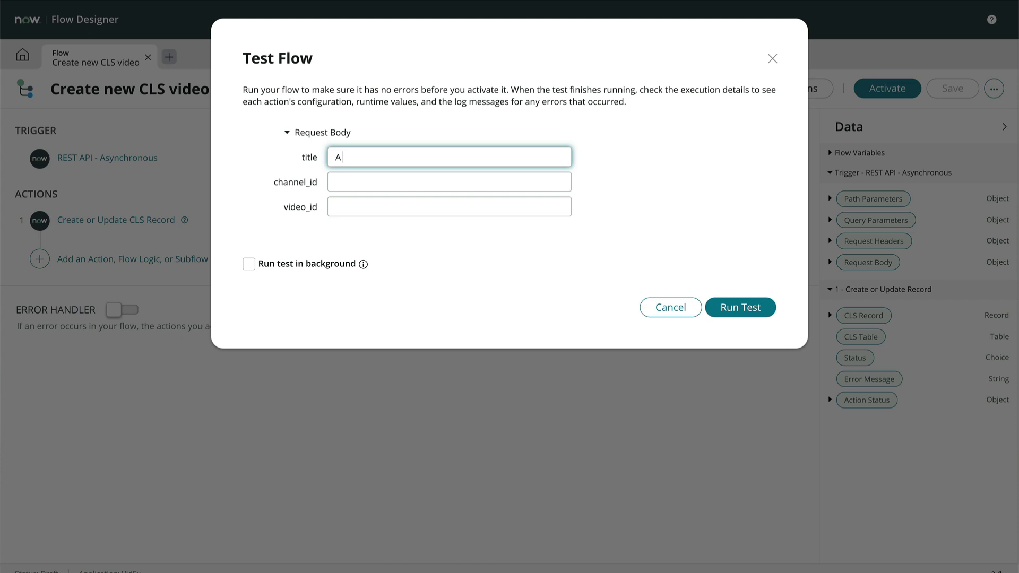
text( new video)
key(Tab)
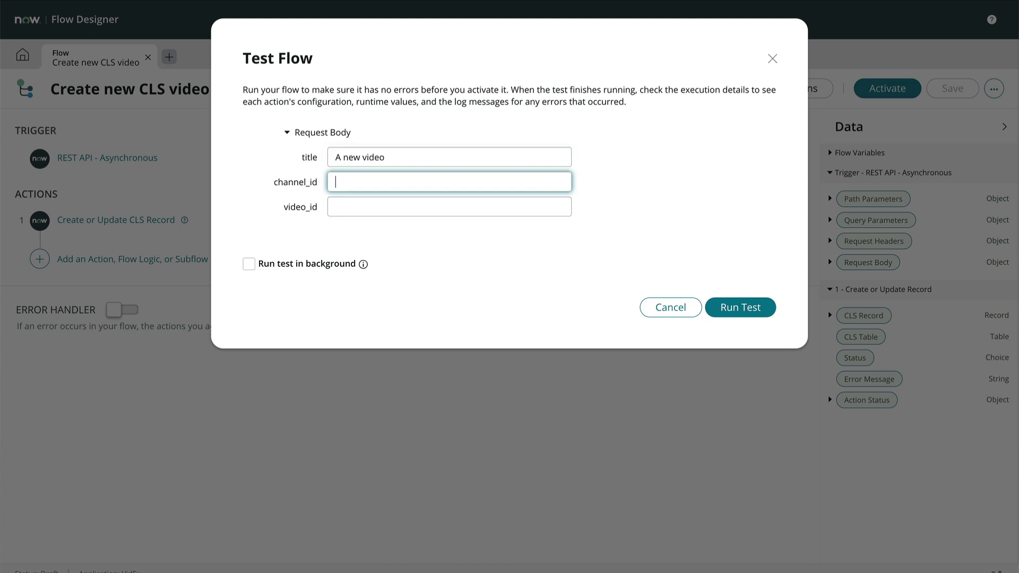
text(123456)
key(Tab)
text(abcdef)
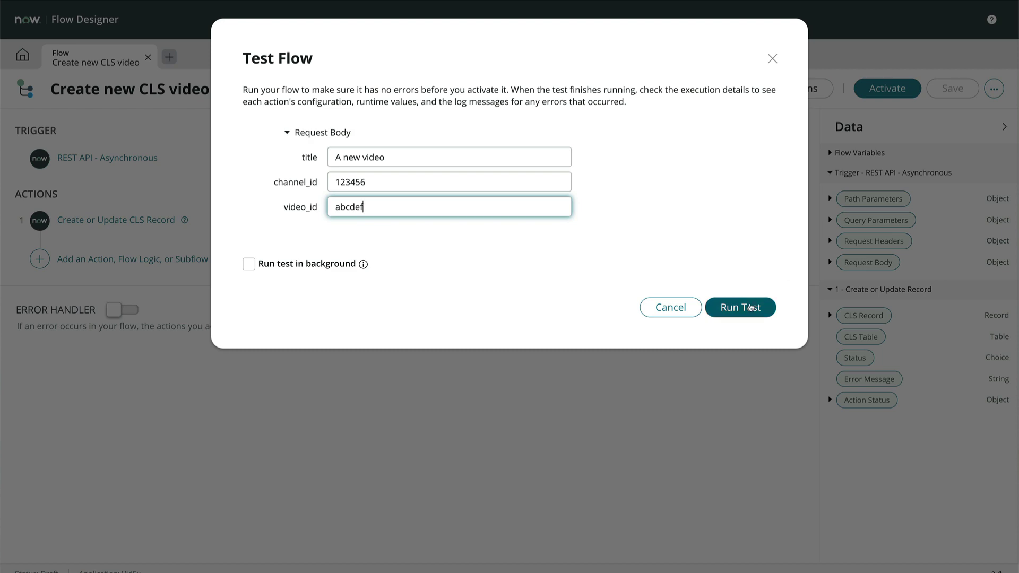
- Run the test, then change the test title to 'A new video 2'
click(752, 308)
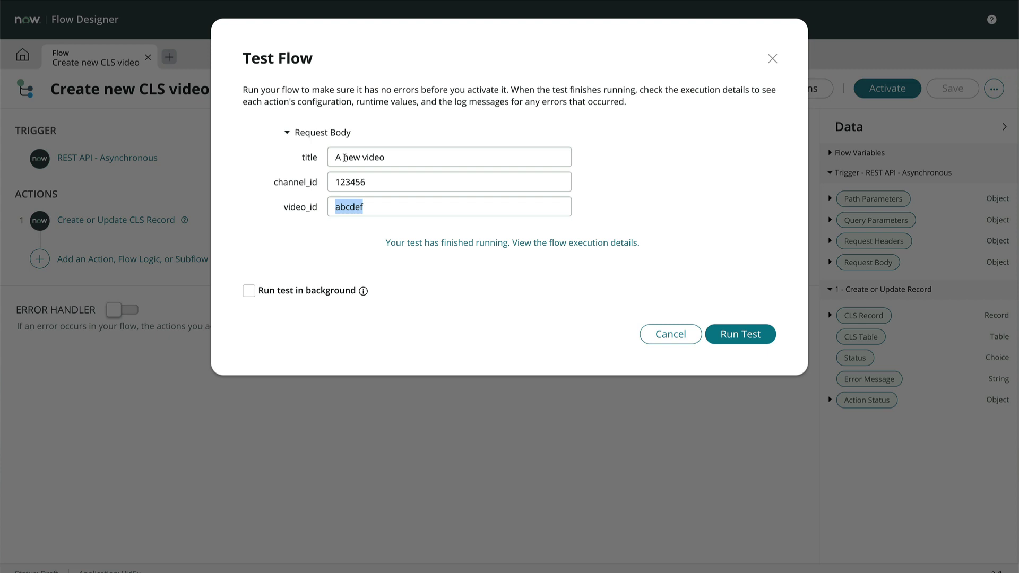
click(391, 160)
text(2)
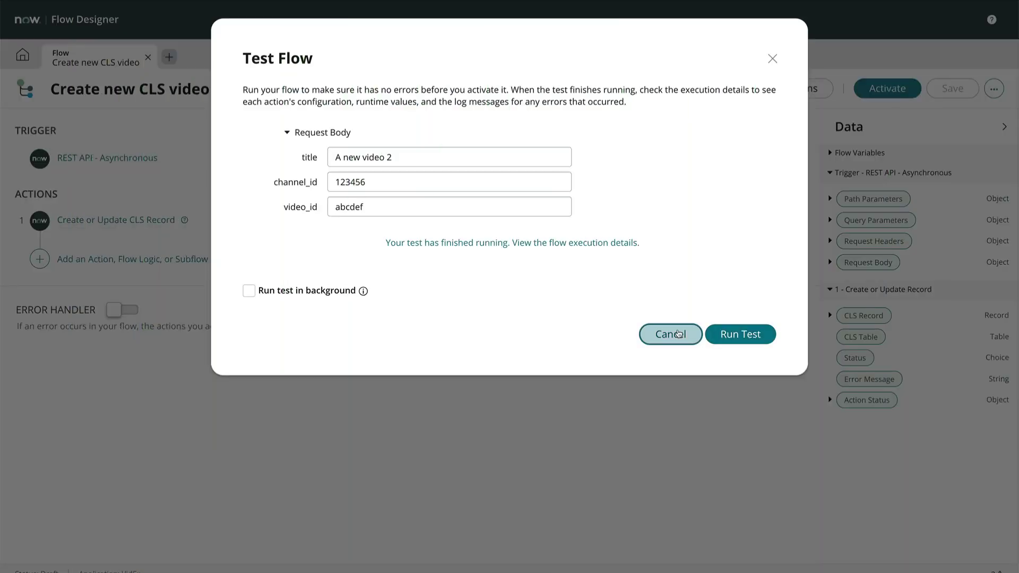
- Close the test form and activate the Create new CLS video flow
click(678, 334)
click(896, 88)
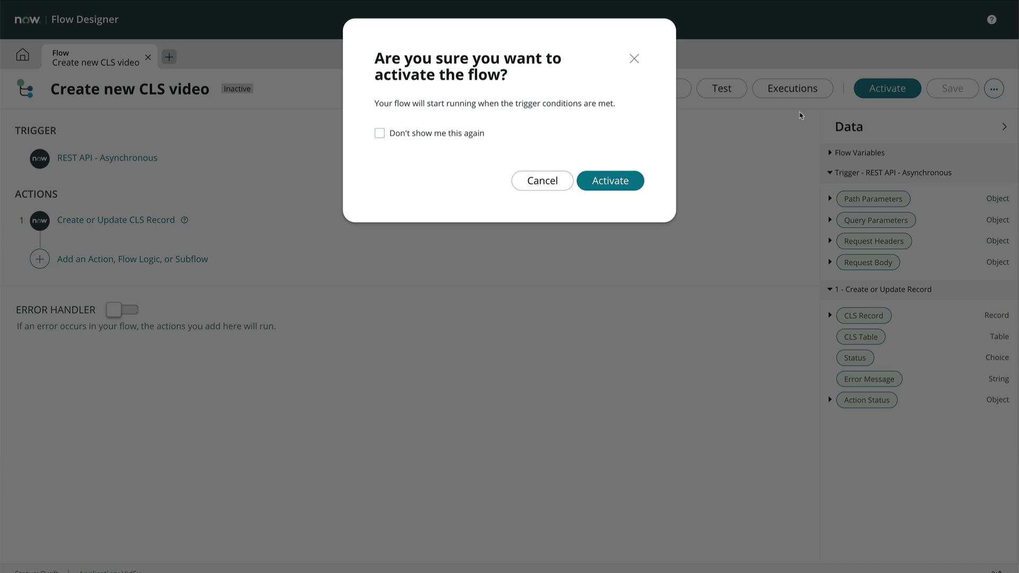
click(612, 181)
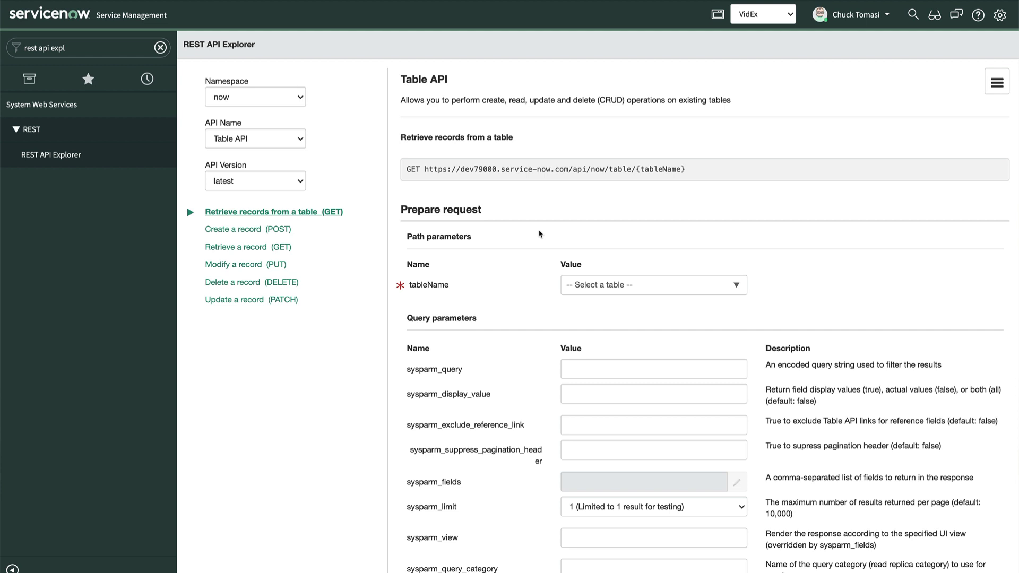
- Select namespace x_66238_videx, the flow's REST trigger API and version v1
click(301, 99)
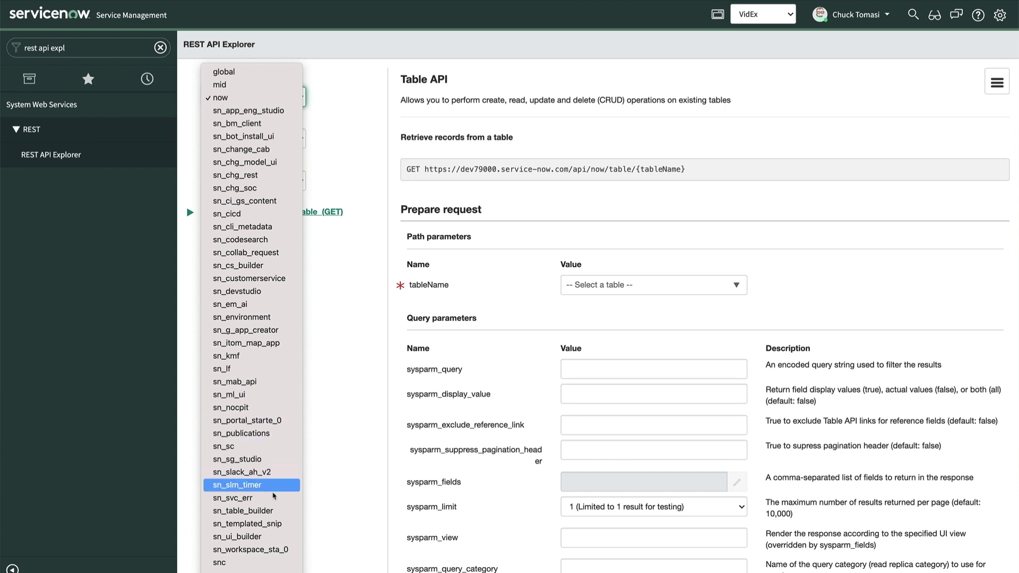
scroll(278, 531, down, 3)
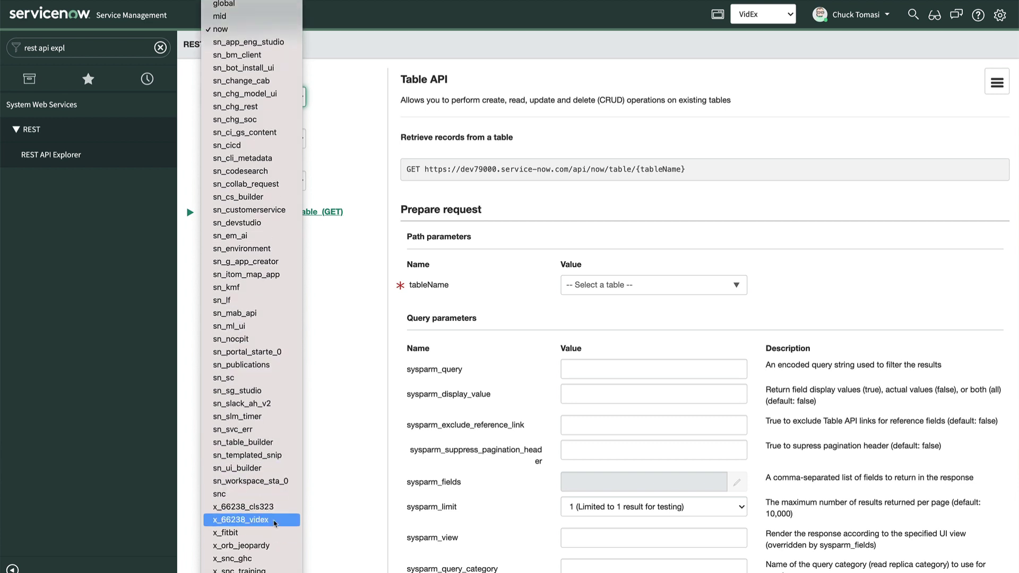
click(274, 519)
click(301, 140)
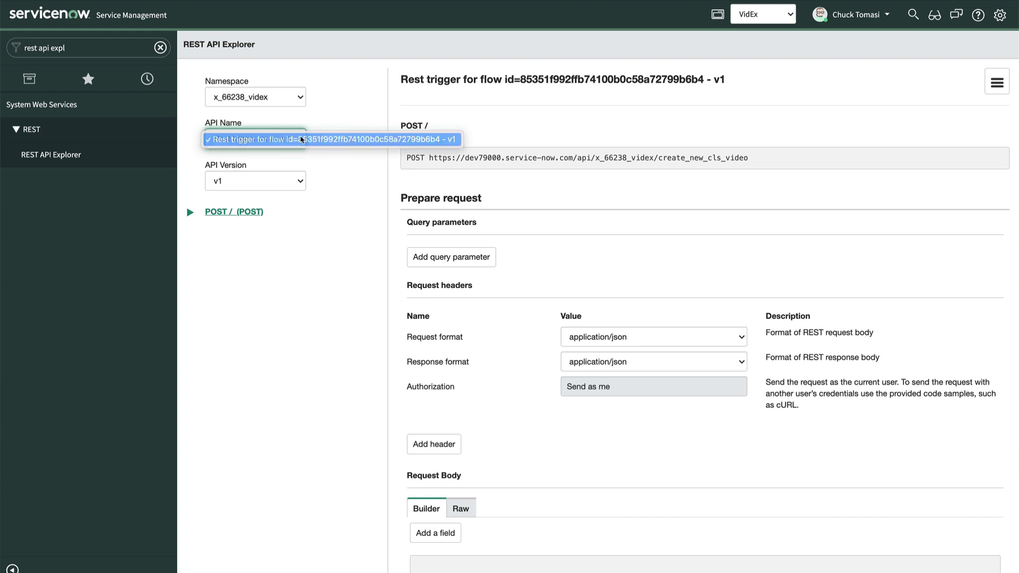
click(301, 140)
click(296, 185)
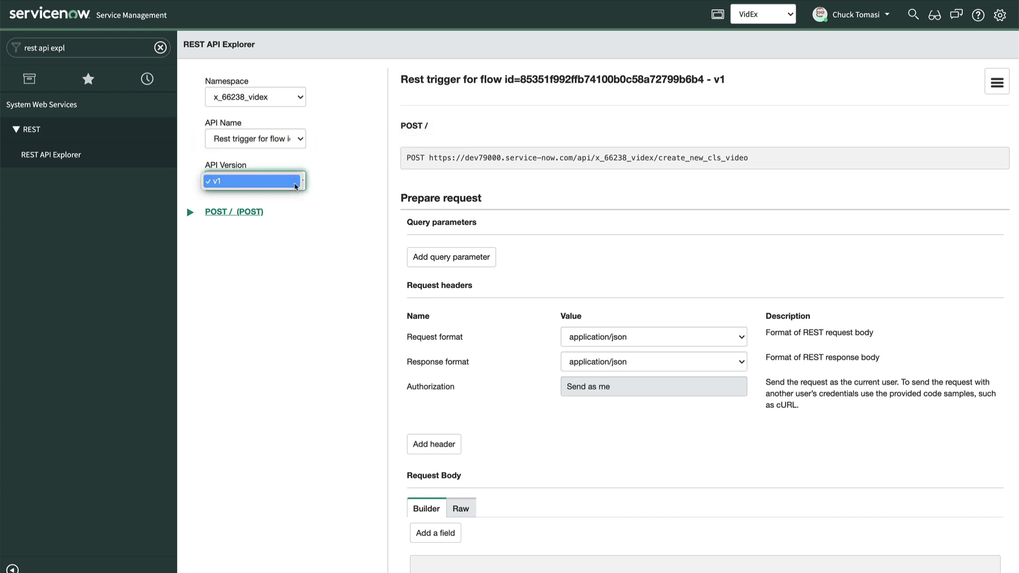
click(295, 186)
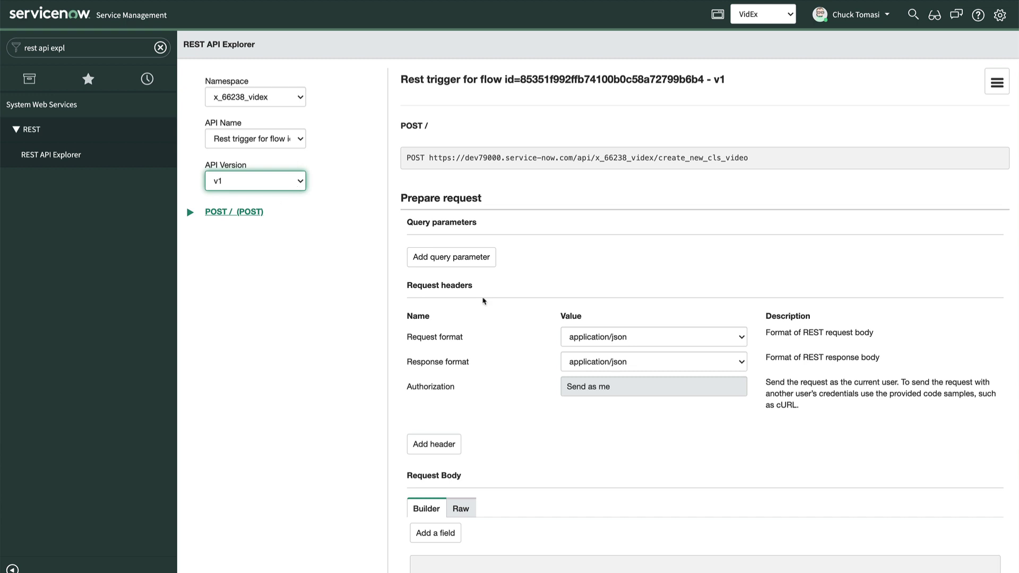
scroll(483, 301, down, 3)
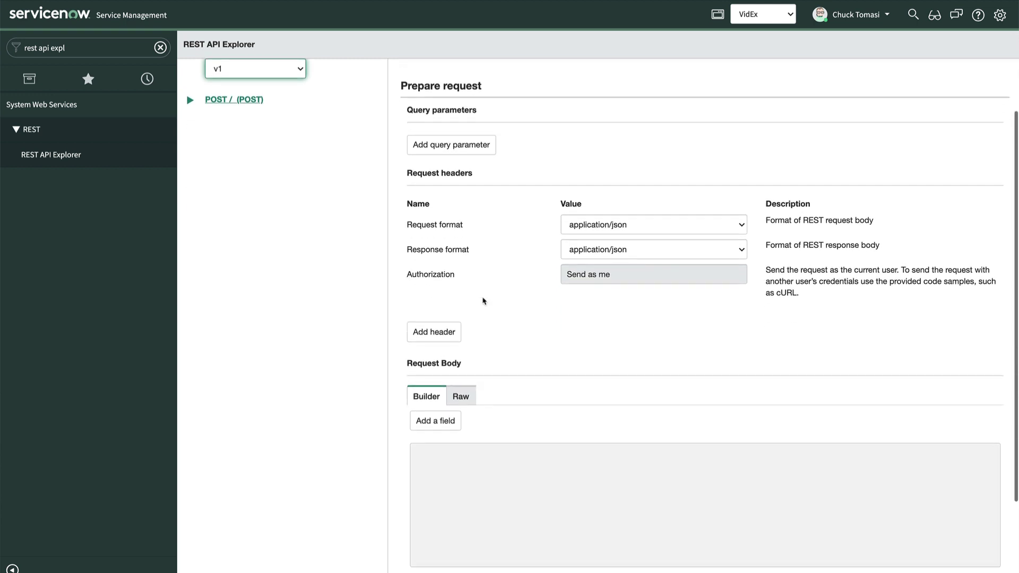
scroll(483, 301, down, 3)
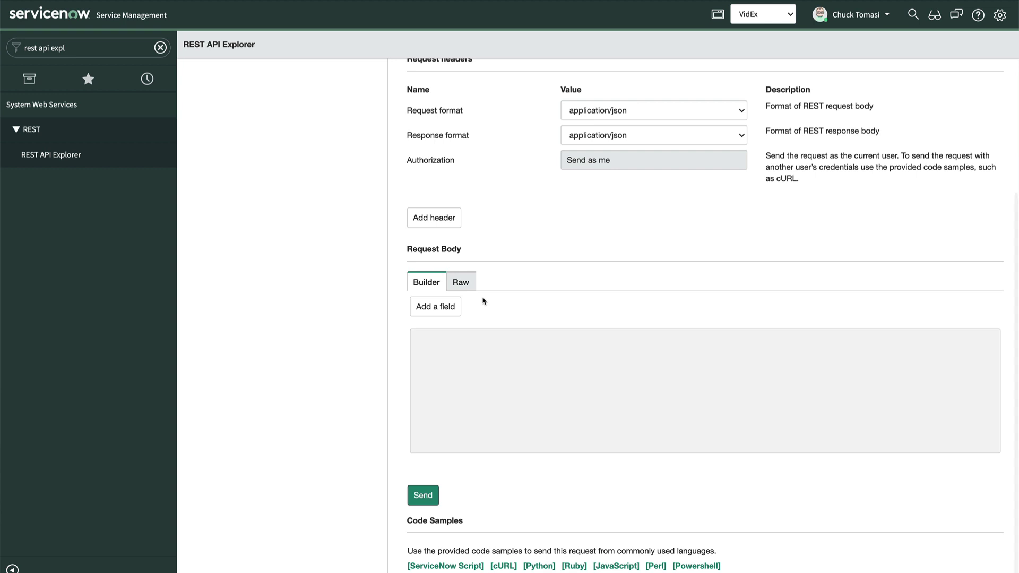
- Add body fields title 'Created from REST API Explorer' and channel_id 'some_channel'
click(443, 308)
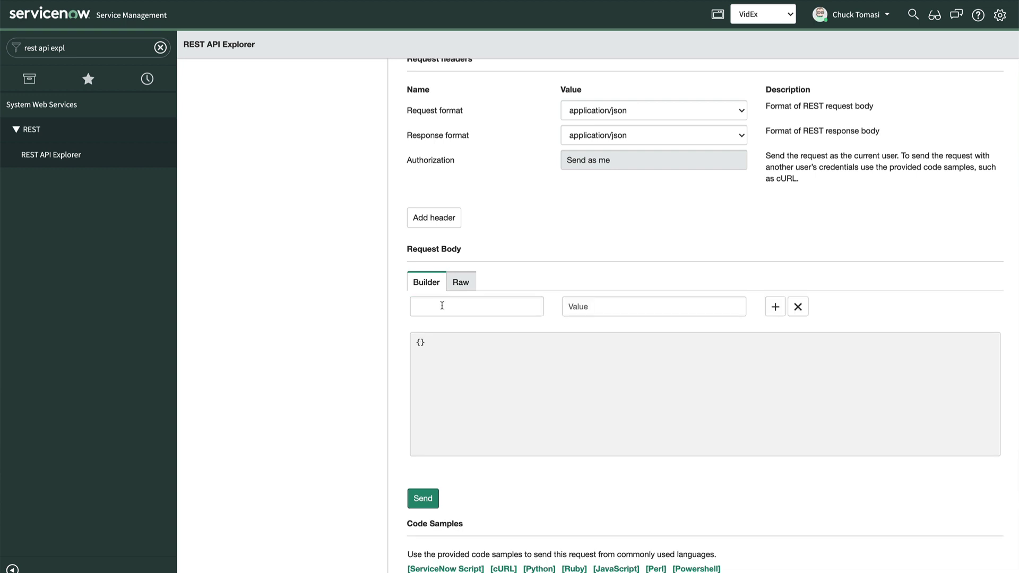
click(442, 306)
text(title)
key(Tab)
text(Created from REST AP)
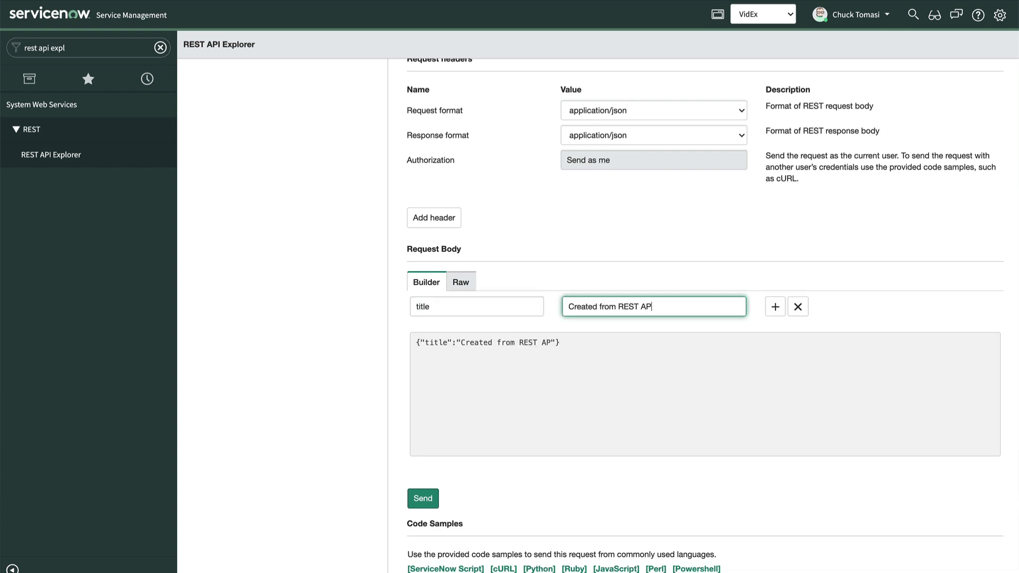
text(I Explorer)
key(Tab)
key(Return)
text(channel_id)
key(Tab)
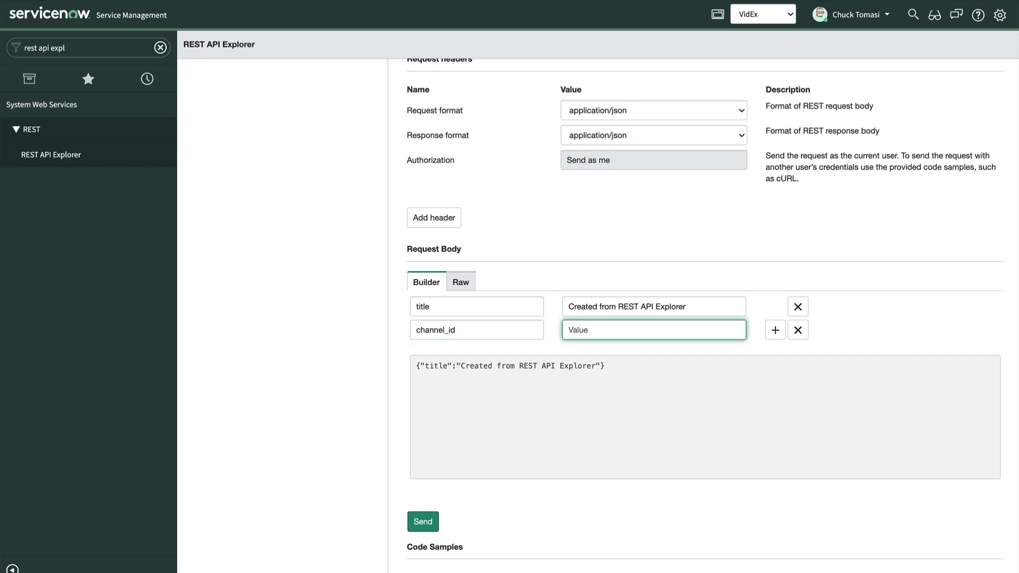
text(some_channel)
- Add body field video_id 'wdkc22sdf' and send the POST request, confirming the prompt
key(Tab)
key(Return)
text(video_id)
key(Tab)
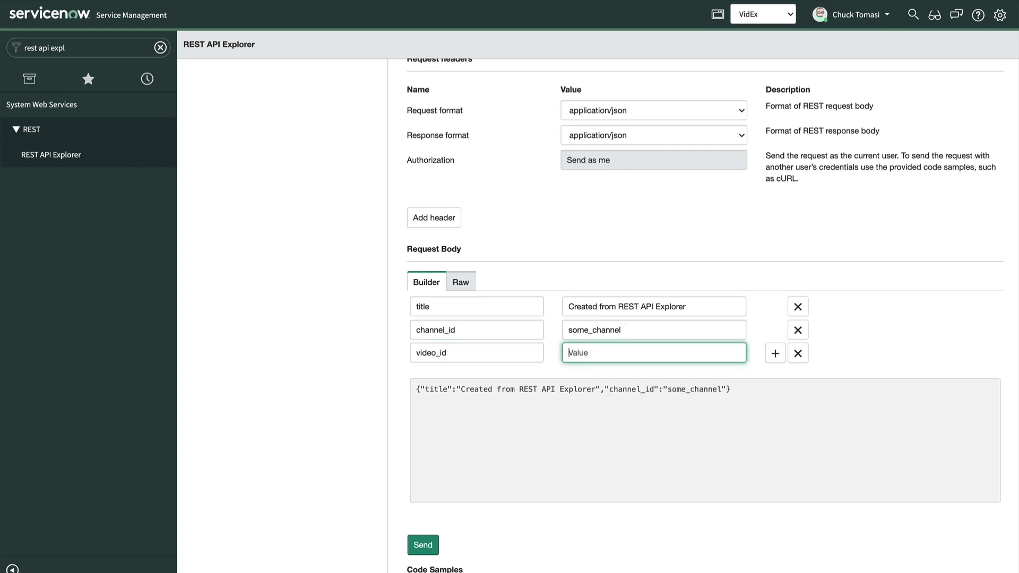
text(wdkc22sdf)
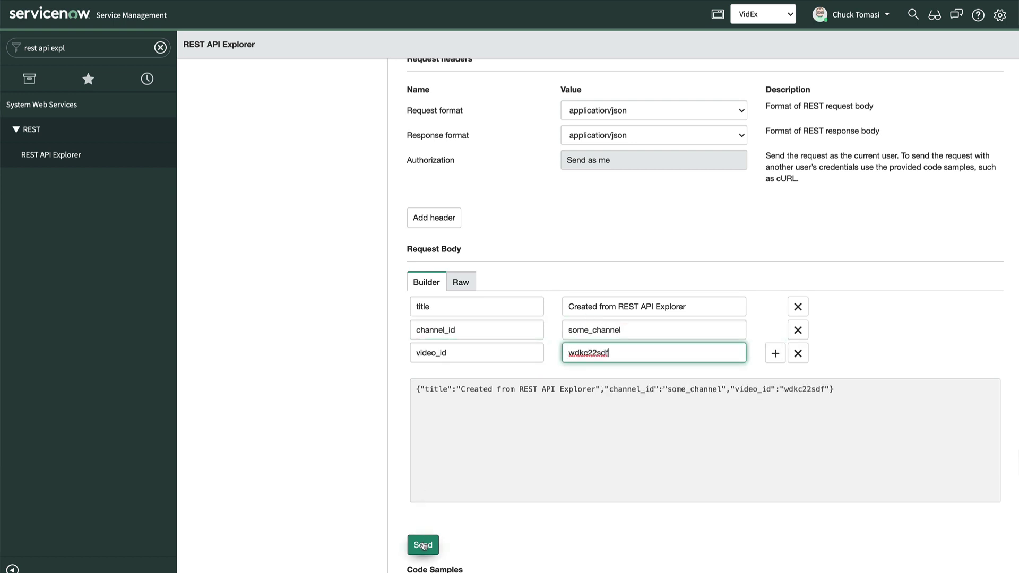
click(424, 546)
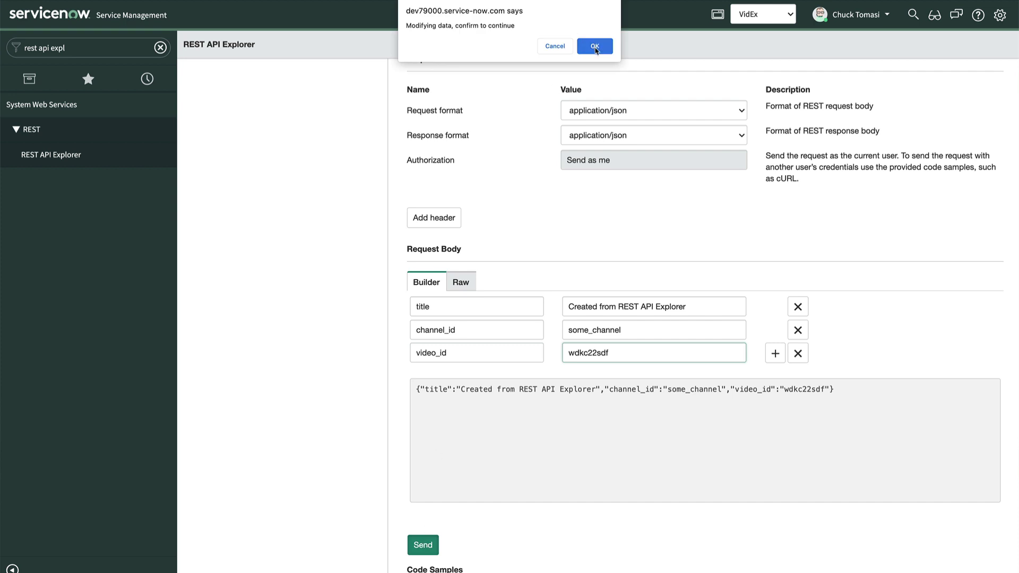
click(594, 47)
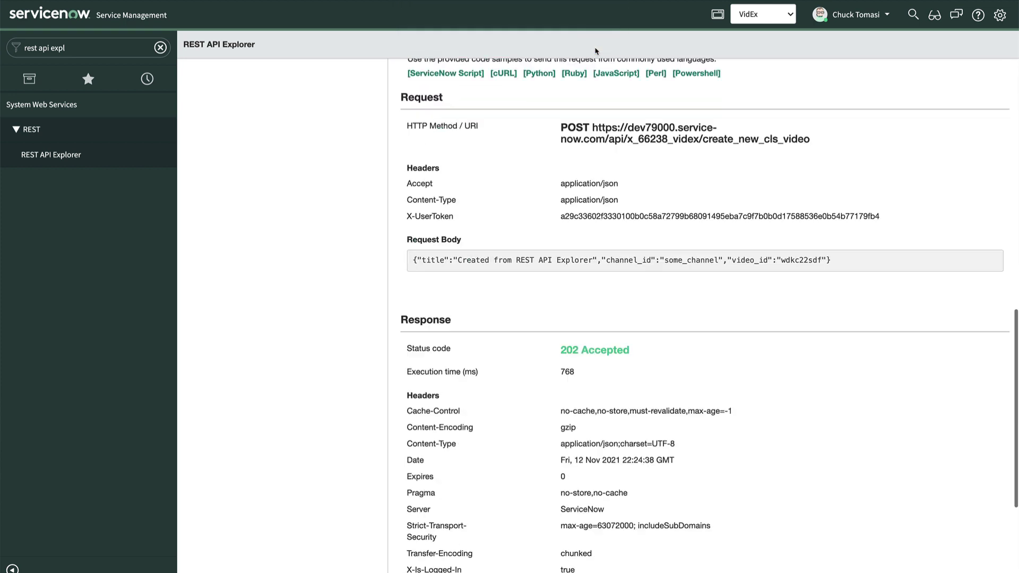